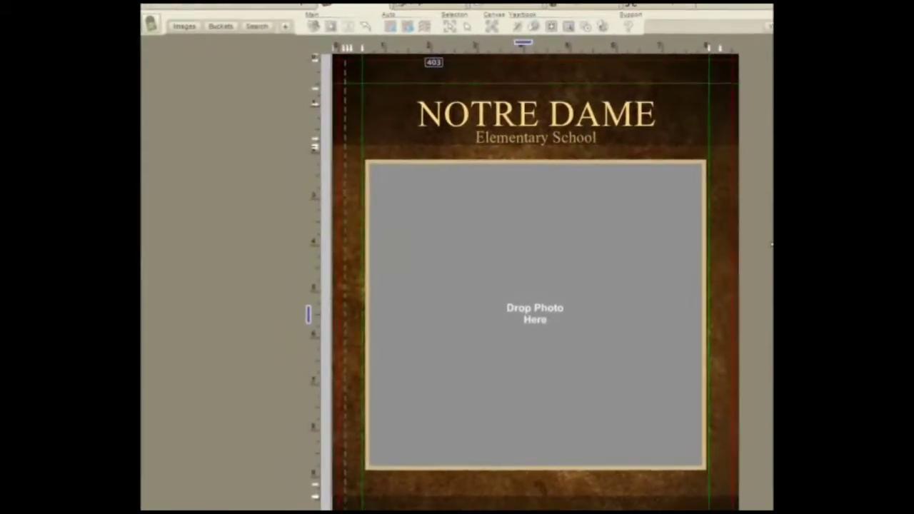
- Change the school name in the title page heading to CENTRAL
left_click(541, 109)
double_click(542, 107)
type("CENTRAL")
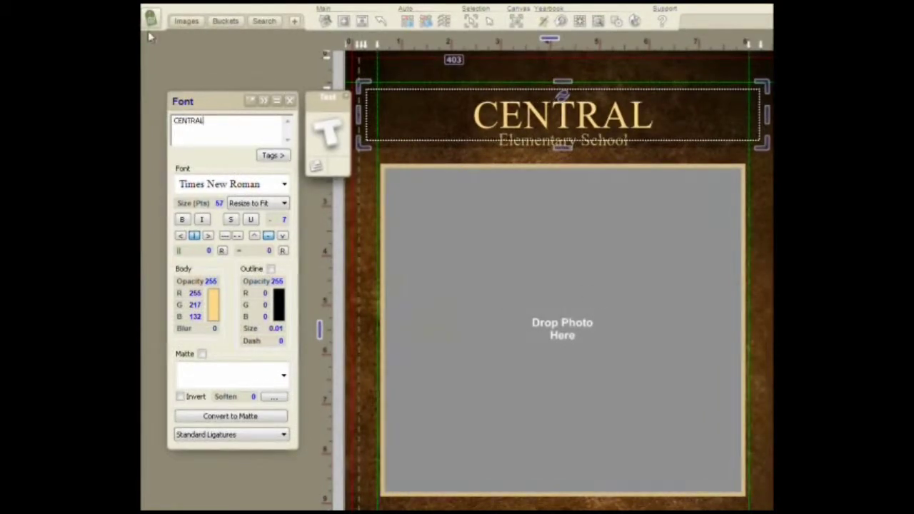
- Place school building photo b2 in the large frame under the title and adjust its position inside the frame
left_click(186, 21)
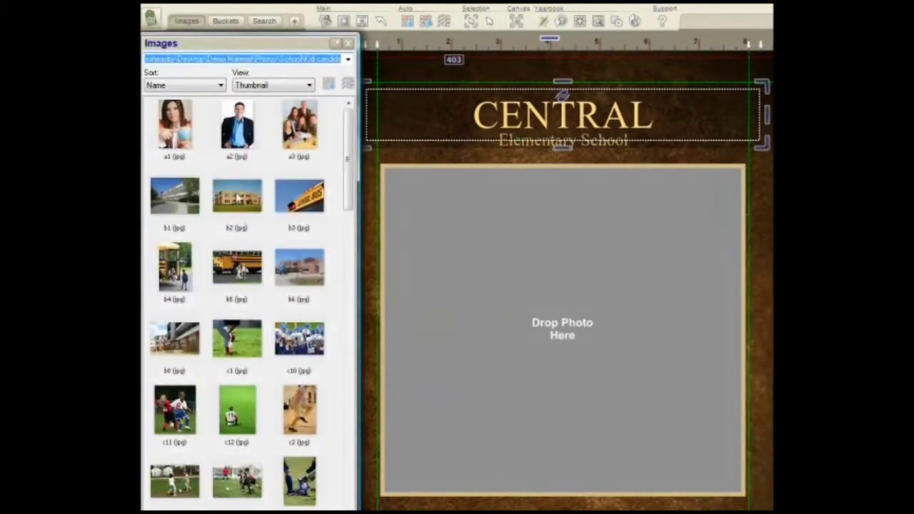
left_click_drag(242, 211, 551, 324)
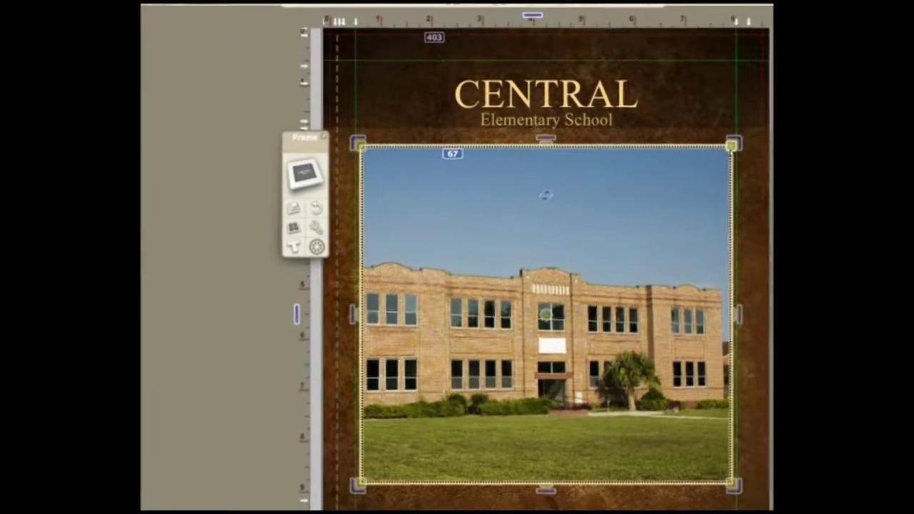
left_click_drag(427, 352, 430, 388)
left_click_drag(528, 300, 377, 361)
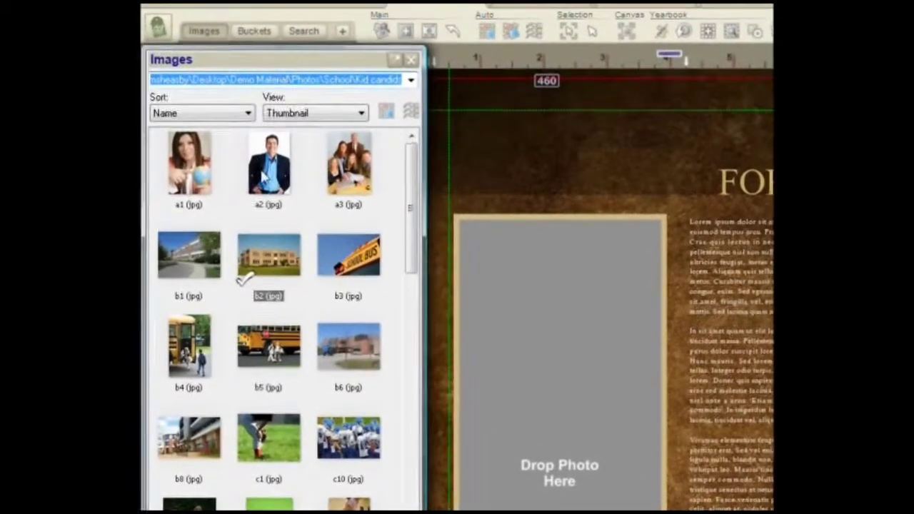
- Place portrait photo a2 in the Foreword page's photo frame and enlarge it within the frame
left_click_drag(264, 177, 564, 357)
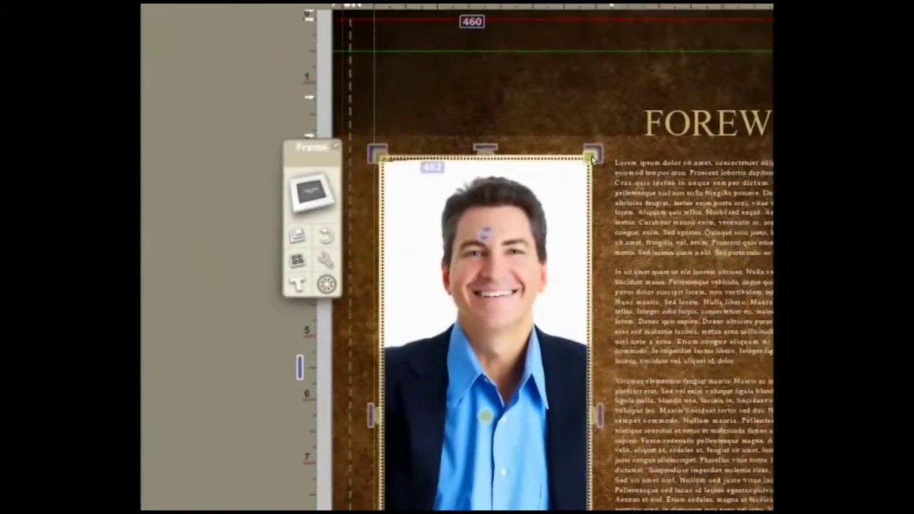
left_click_drag(591, 159, 314, 371)
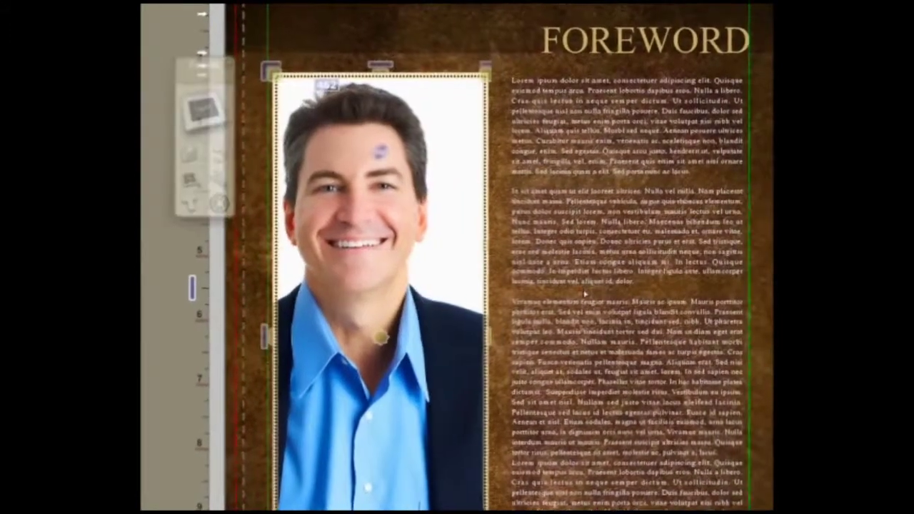
- Set the Foreword body text's character spacing to 0.024 and its font to Viner Hand ITC
left_click(600, 157)
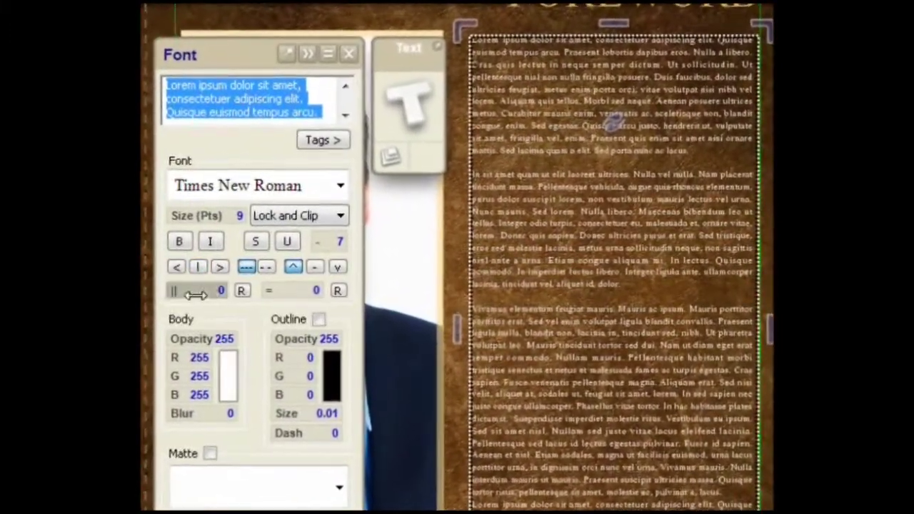
mouse_move(194, 294)
left_mouse_down()
mouse_move(279, 294)
mouse_move(193, 287)
left_mouse_up()
left_click(257, 187)
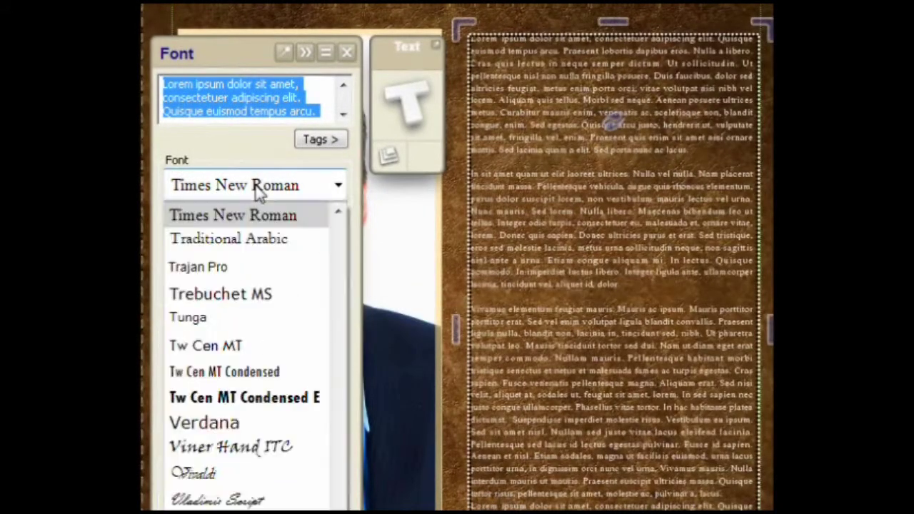
left_click(255, 184)
scroll(255, 182, "down", 1)
scroll(255, 182, "down", 5)
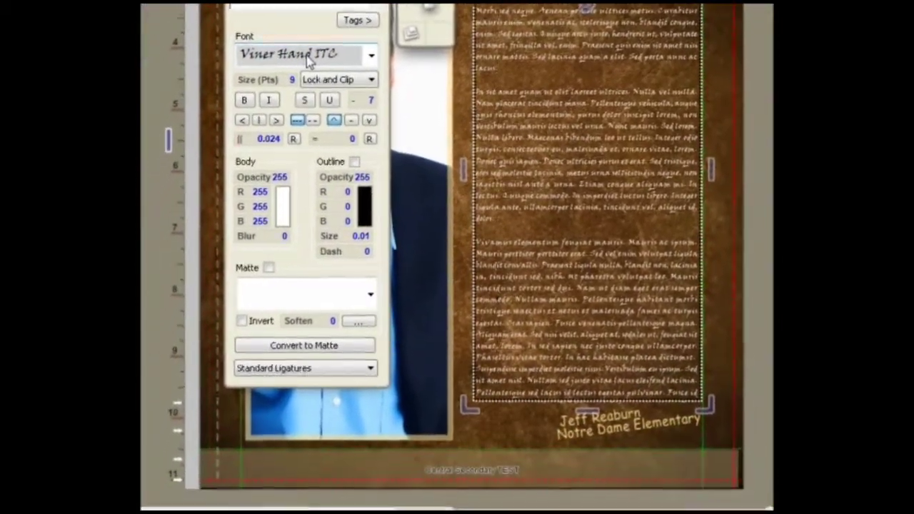
- Open the slanted signature text below the Foreword for editing
left_click(712, 378)
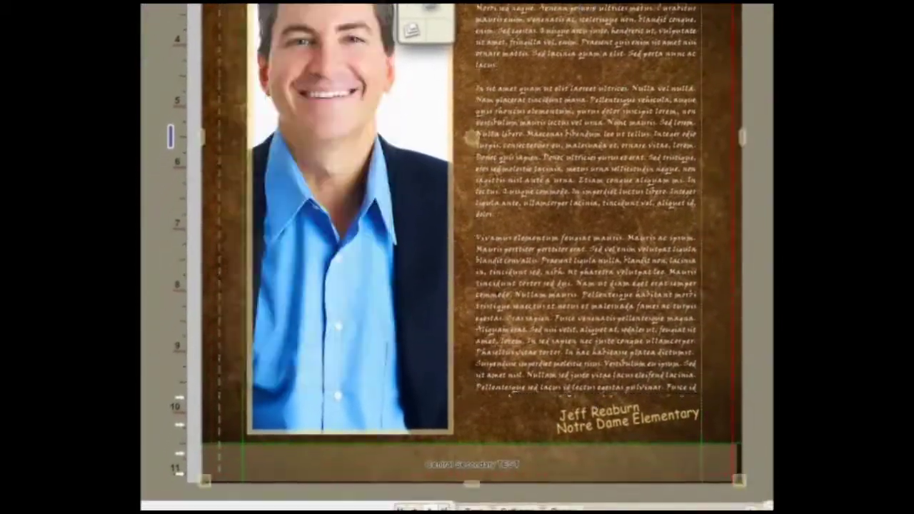
double_click(621, 420)
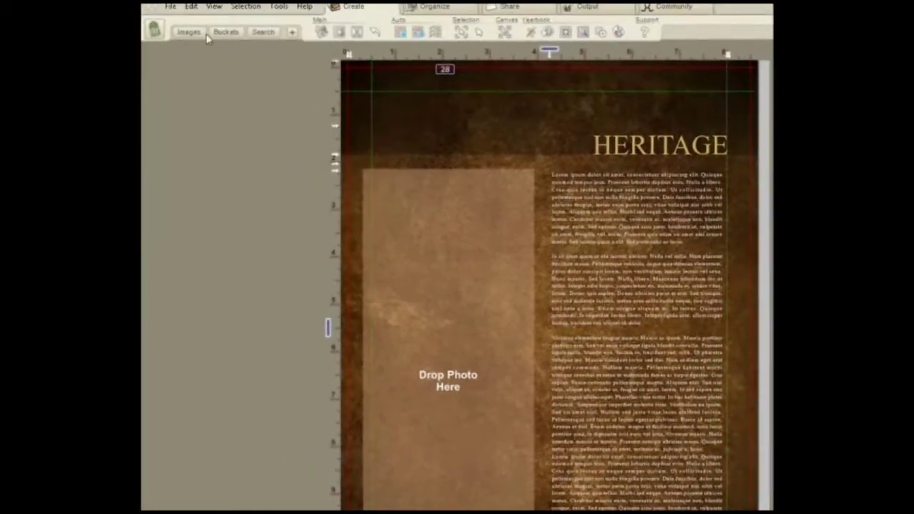
- Place a photo from the image library in the Heritage page's photo frame
left_click(187, 32)
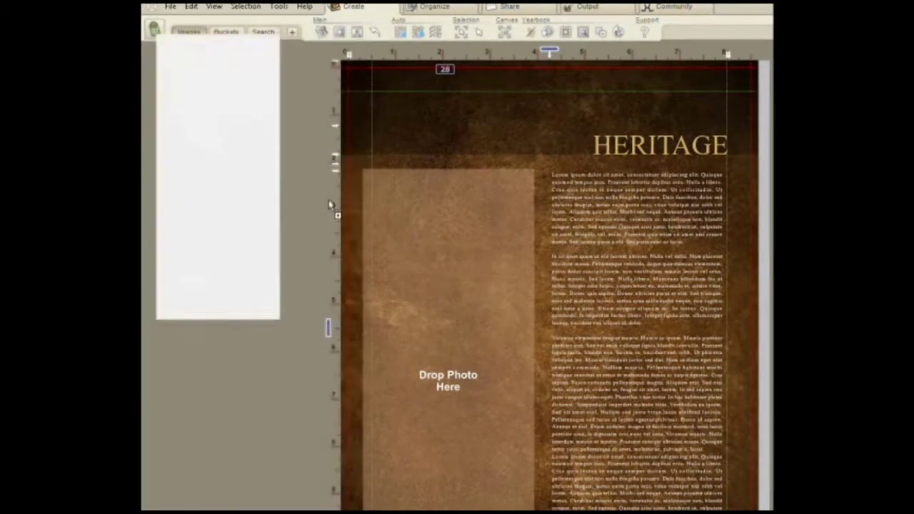
left_click(454, 322)
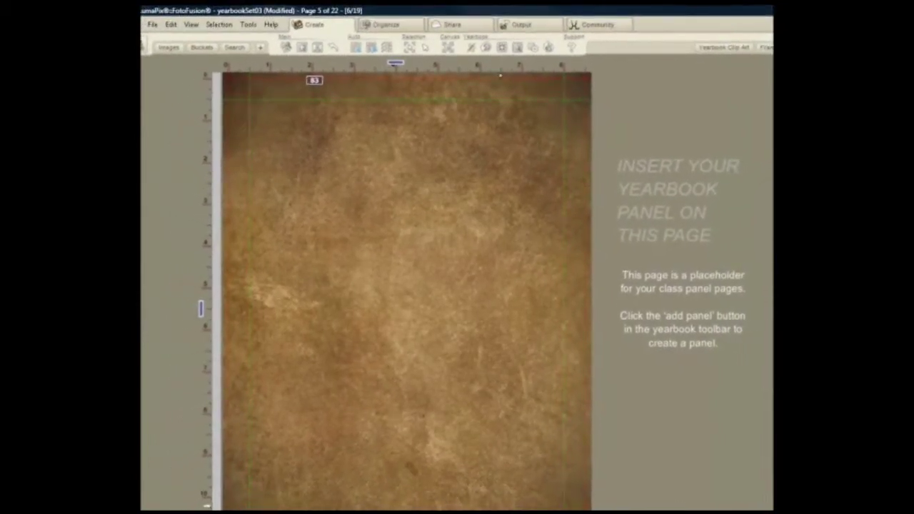
- Import the Central Secondary TEST PSPA CD records and images, choosing Desktop as the destination folder
left_click(482, 47)
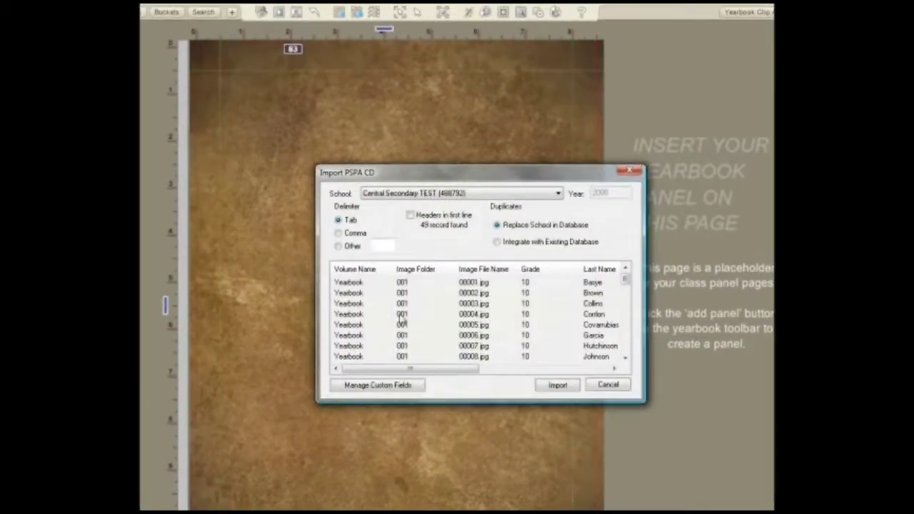
left_click(562, 388)
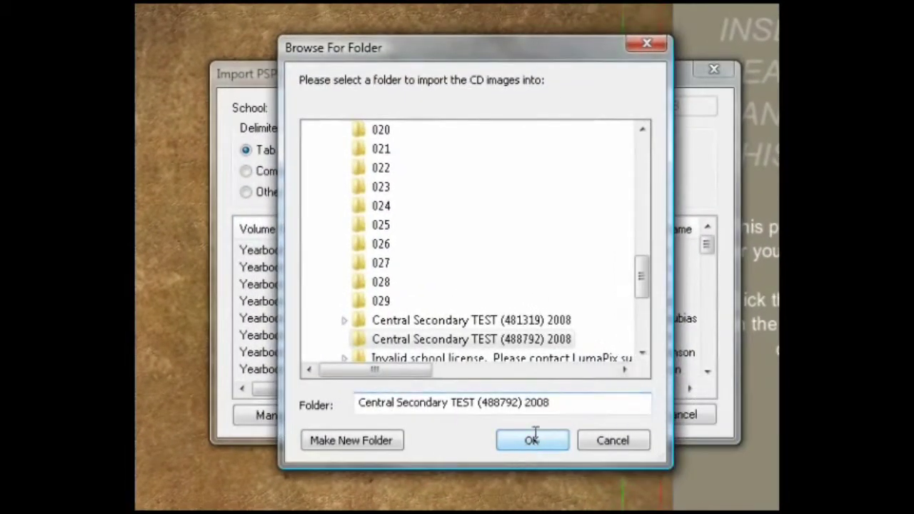
left_click_drag(641, 281, 641, 159)
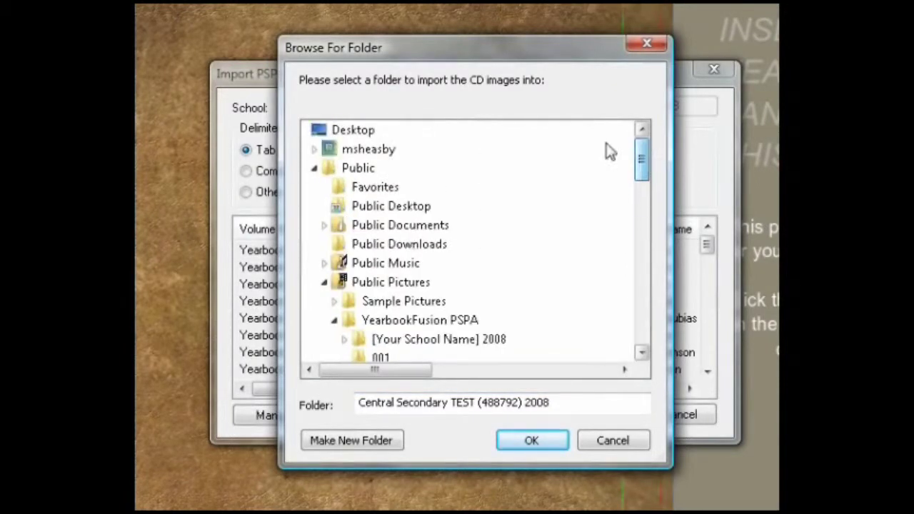
left_click(334, 128)
left_click(533, 441)
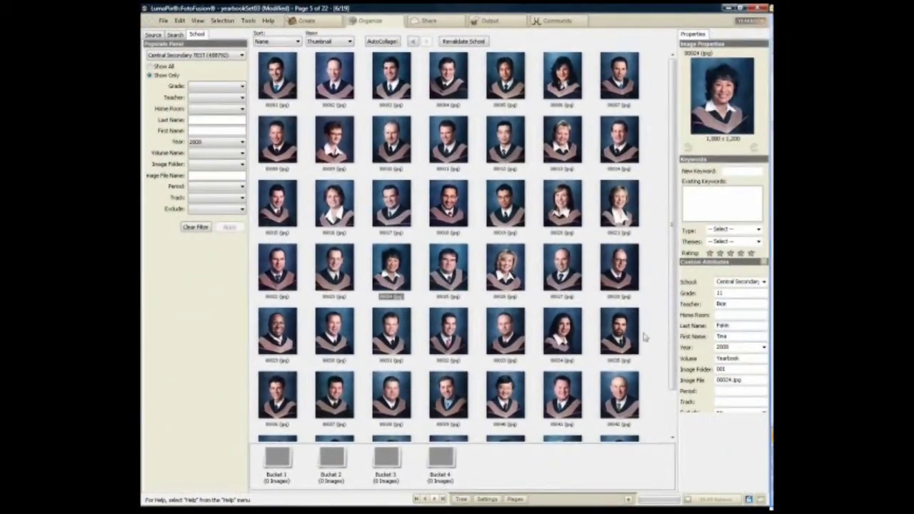
- Return to the page layout and add a class panel to the blank brown page
left_click(307, 20)
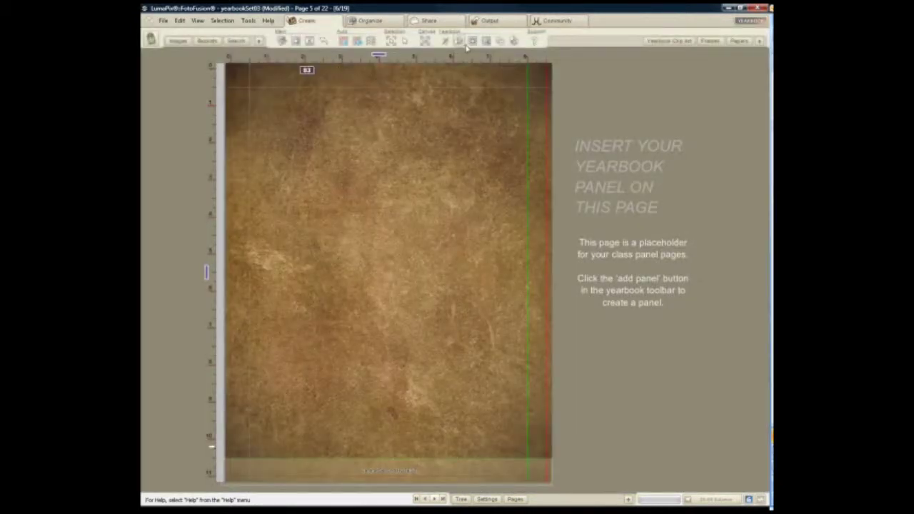
left_click(472, 43)
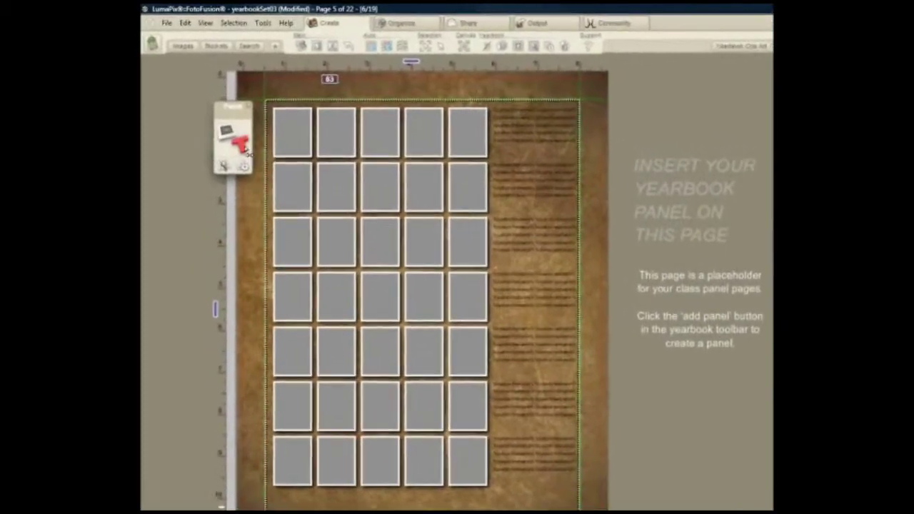
- Set the panel's name label text colour to white (255, 255, 255)
left_click(228, 126)
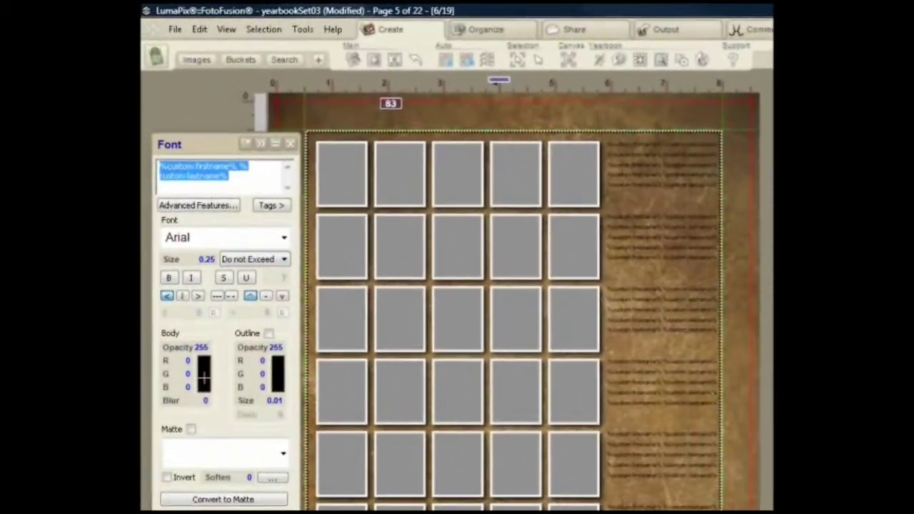
left_click(199, 350)
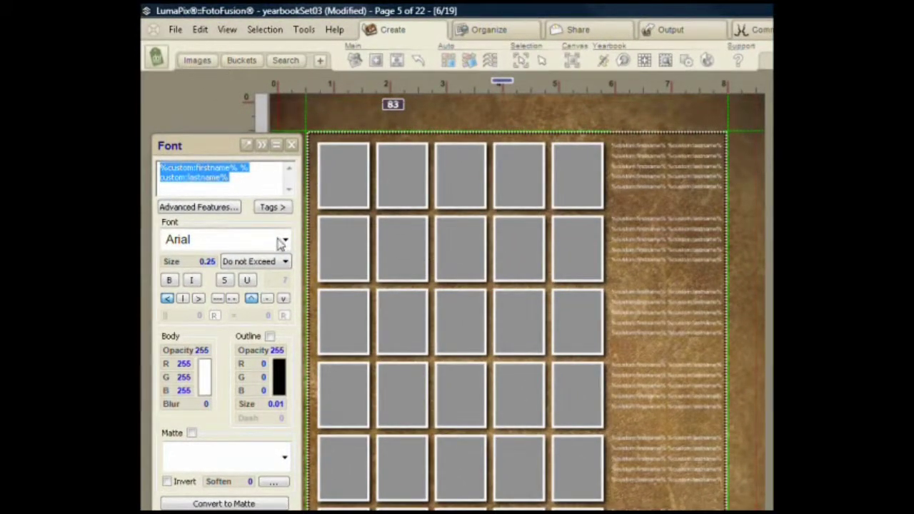
left_click(290, 145)
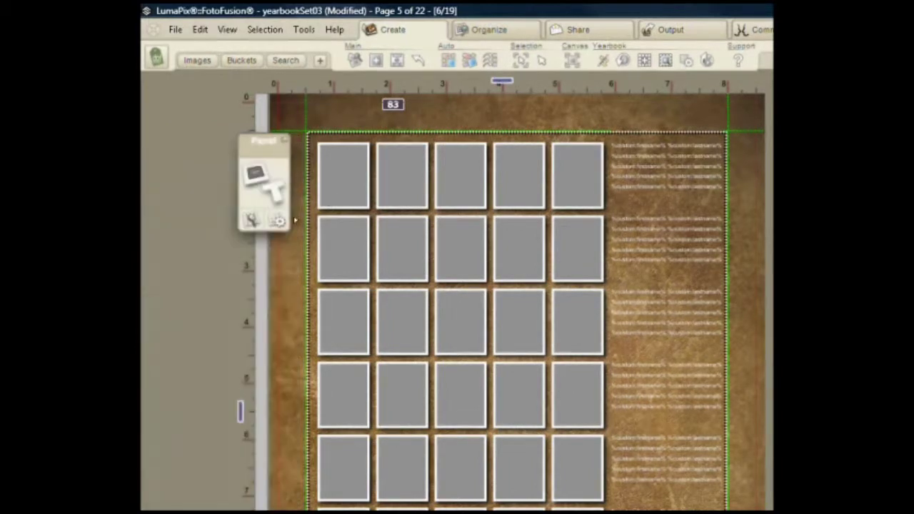
- Set the class panel's dimensions to 4 columns and 6 rows
left_click(280, 221)
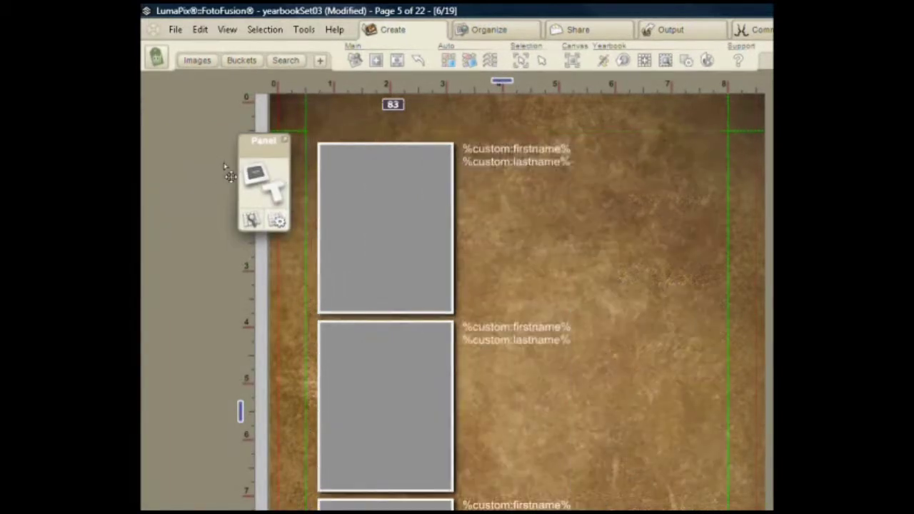
left_click_drag(256, 172, 264, 218)
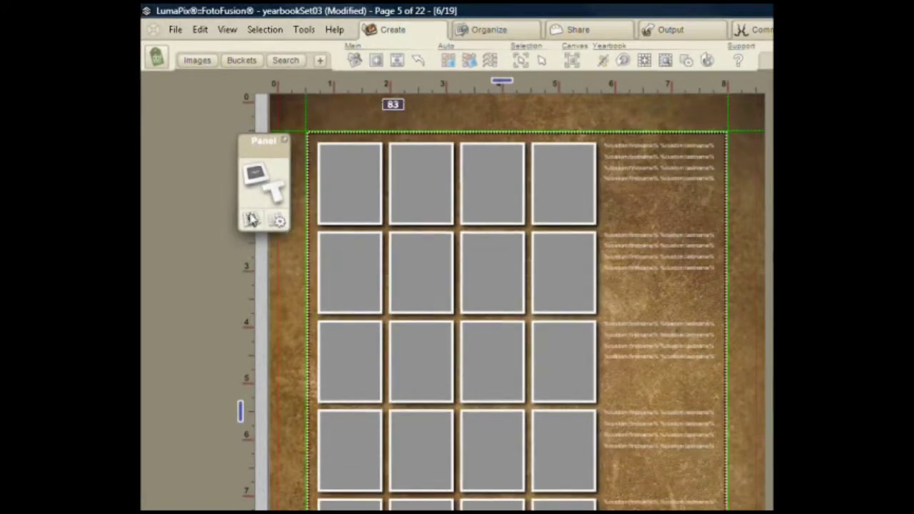
- Populate the panel with all Central Secondary TEST students, without grouping
left_click(251, 220)
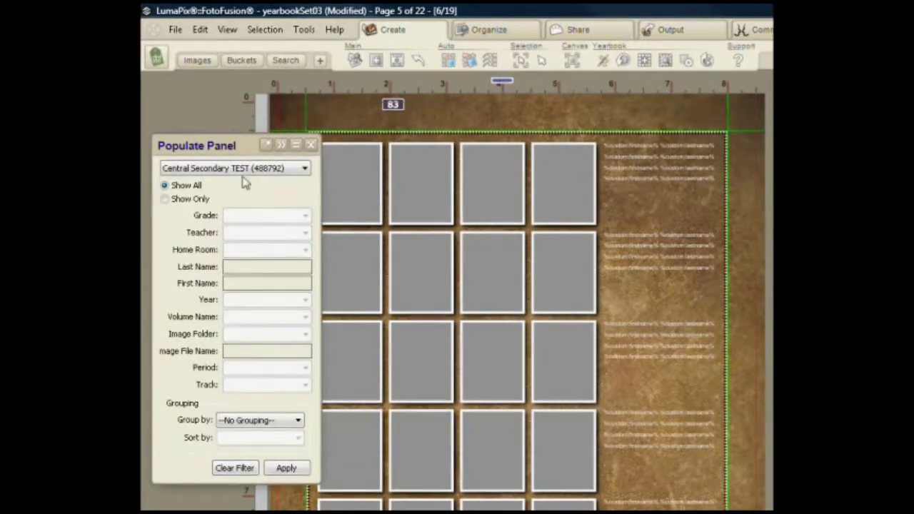
left_click(287, 468)
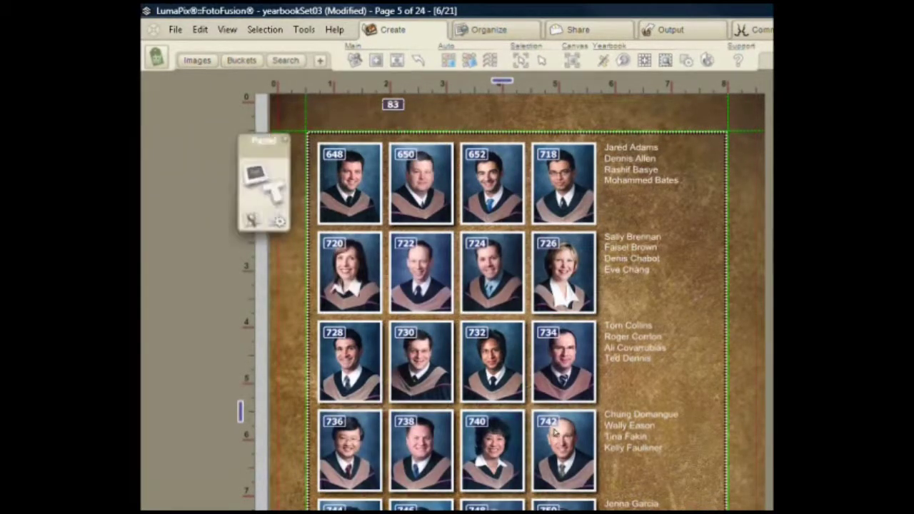
- Slightly increase the top margin for all panels and remove the white borders from the student portrait frames
left_click(279, 221)
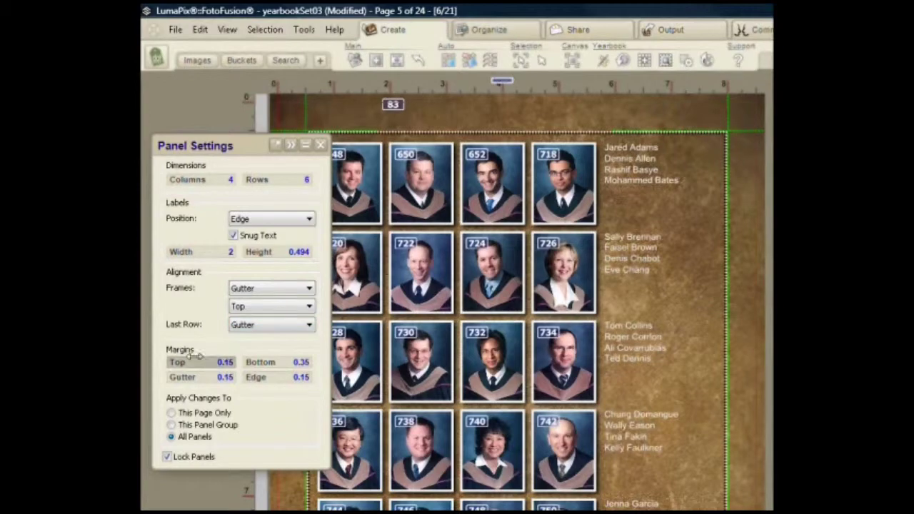
mouse_move(194, 360)
left_mouse_down()
mouse_move(264, 350)
mouse_move(195, 348)
left_mouse_up()
left_click(320, 146)
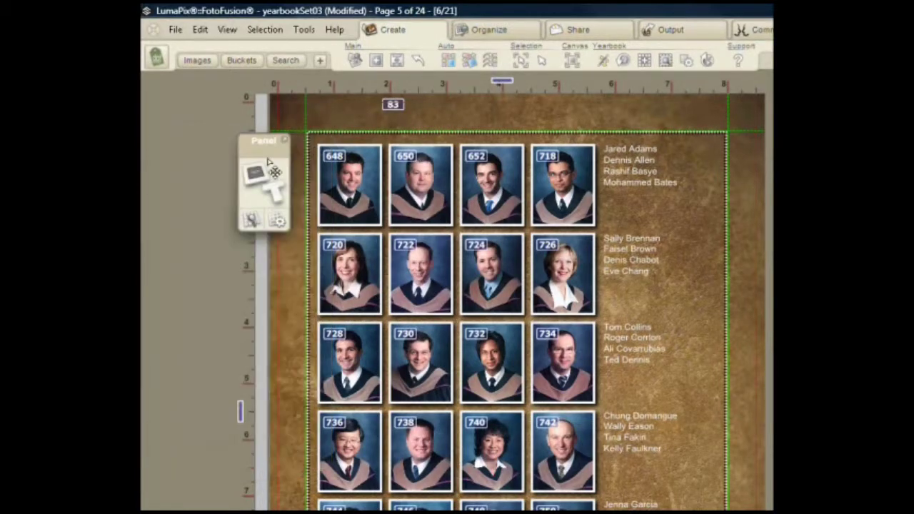
left_click(204, 183)
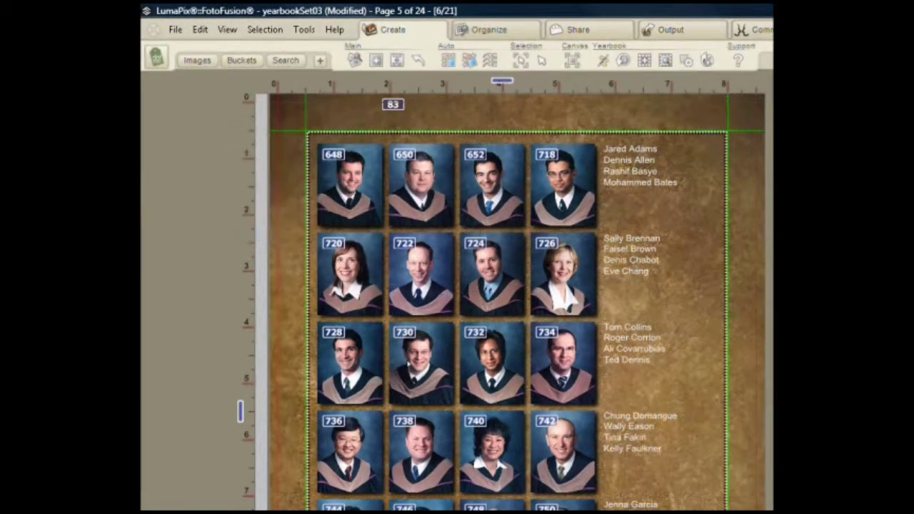
- Blank out the panel cells in the first three columns of the first three rows, leaving an empty 3 by 3 area
mouse_move(513, 280)
left_click(398, 186)
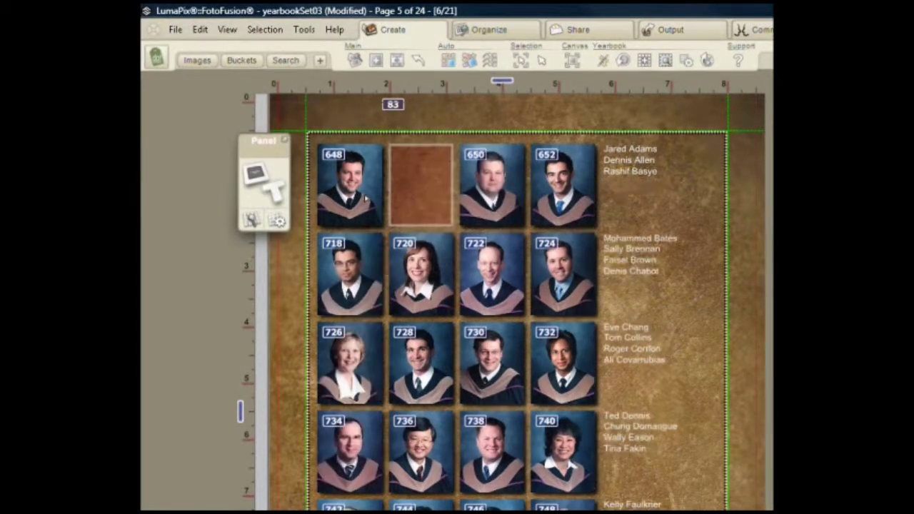
left_click(354, 204)
left_click(348, 283)
left_click(400, 287)
left_click(485, 279)
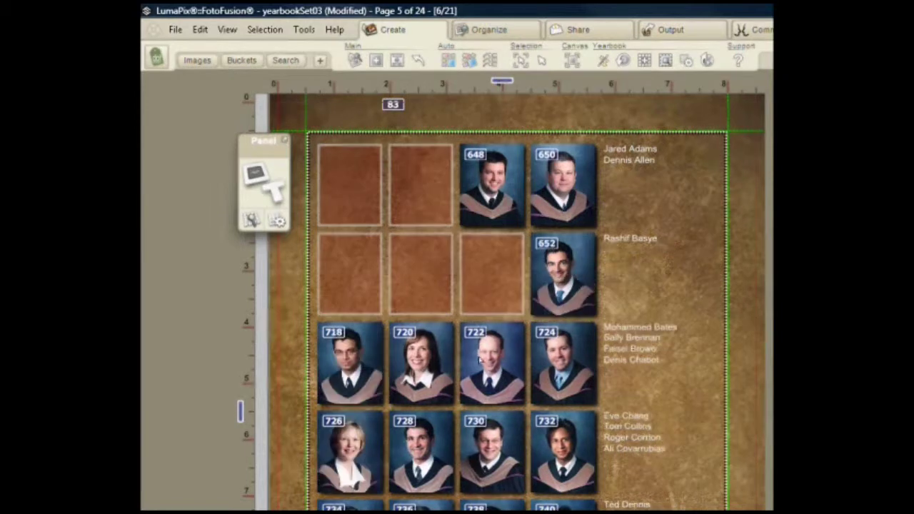
left_click(482, 363)
left_click(422, 380)
left_click(348, 379)
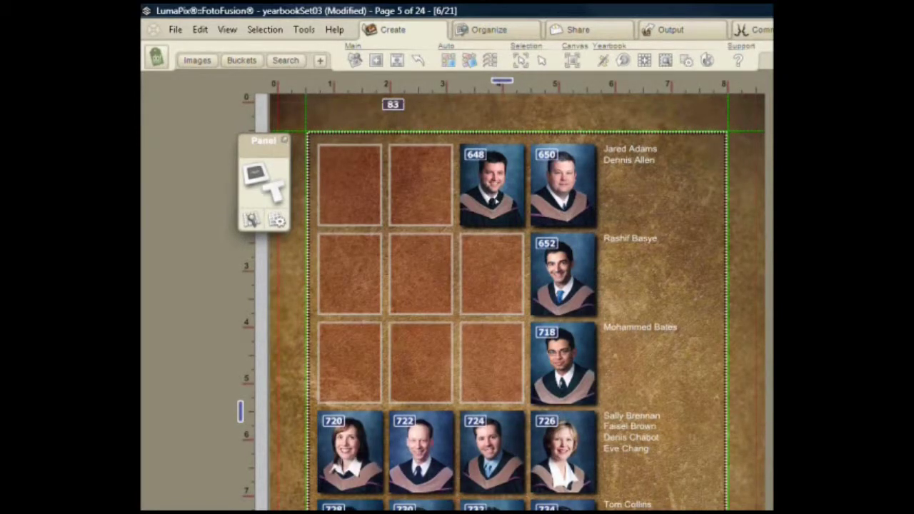
left_click(497, 202)
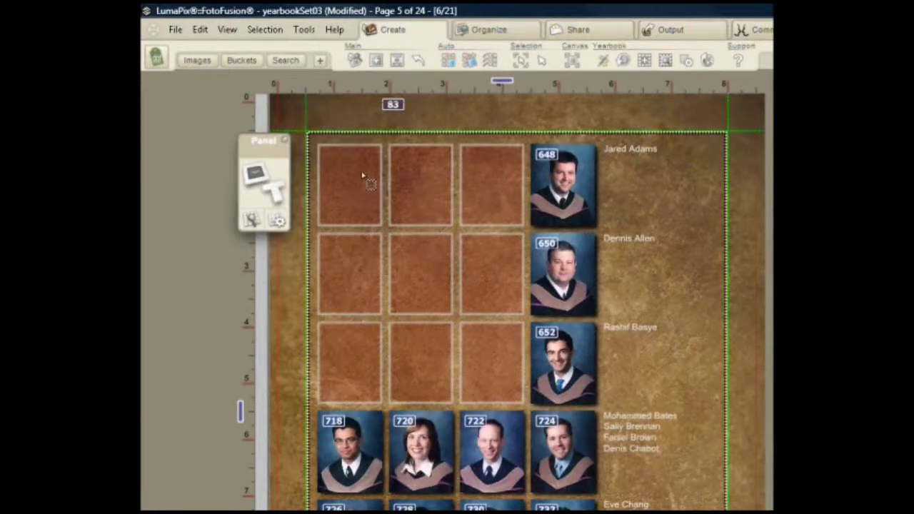
- Add a large photo frame over the blank 3 by 3 area and fill it with teacher photo a1
left_click(419, 196)
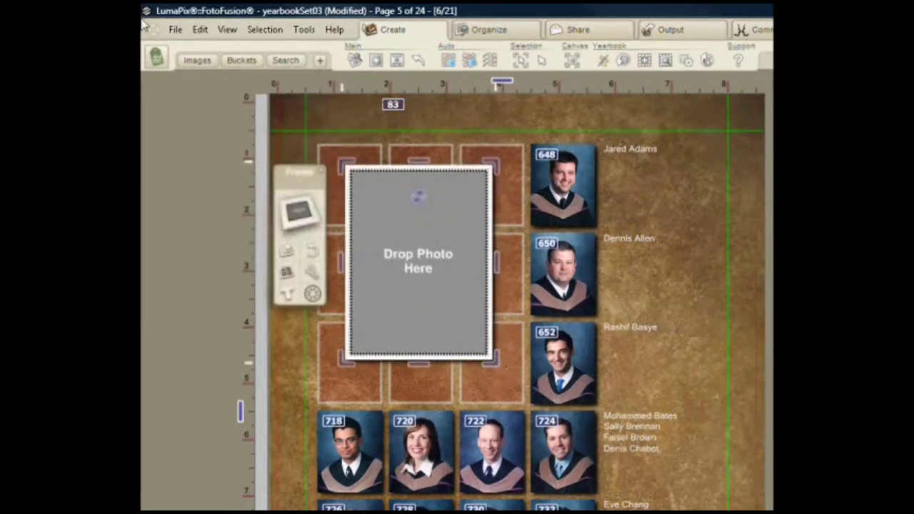
left_click(204, 60)
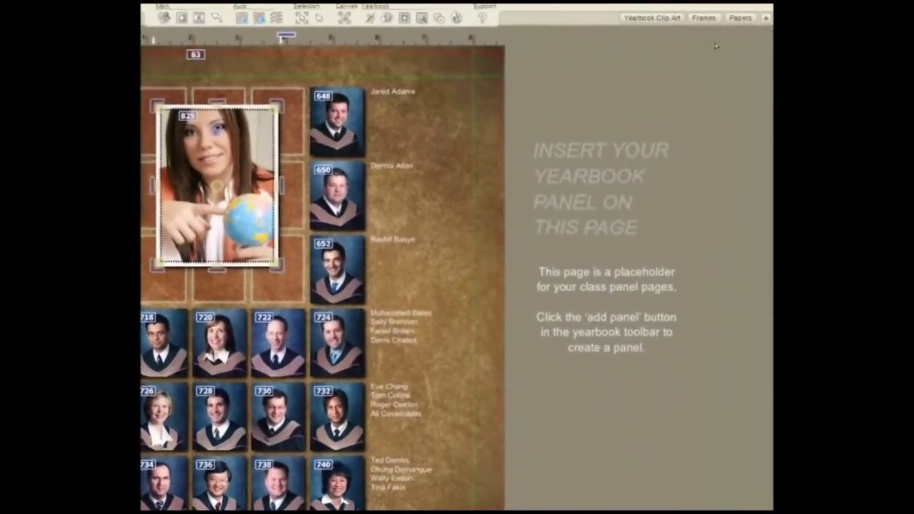
- Apply the taped Polaroid-style frame to the teacher photo and add a text caption with the teacher's title and surname below it
left_click(703, 18)
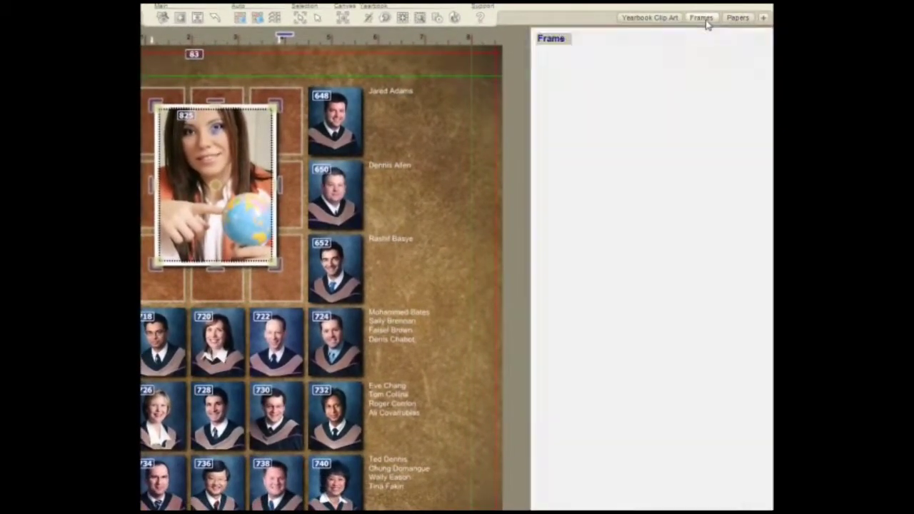
left_click_drag(565, 139, 278, 198)
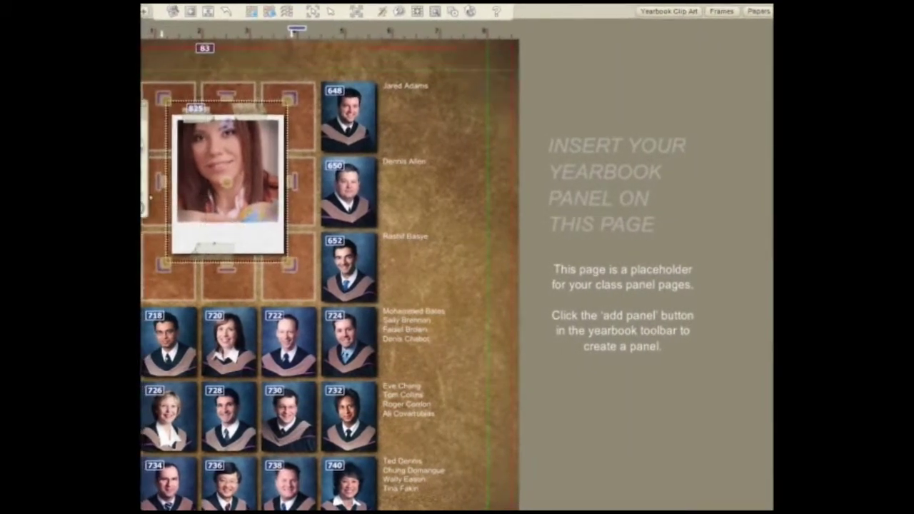
double_click(225, 239)
type("Mr")
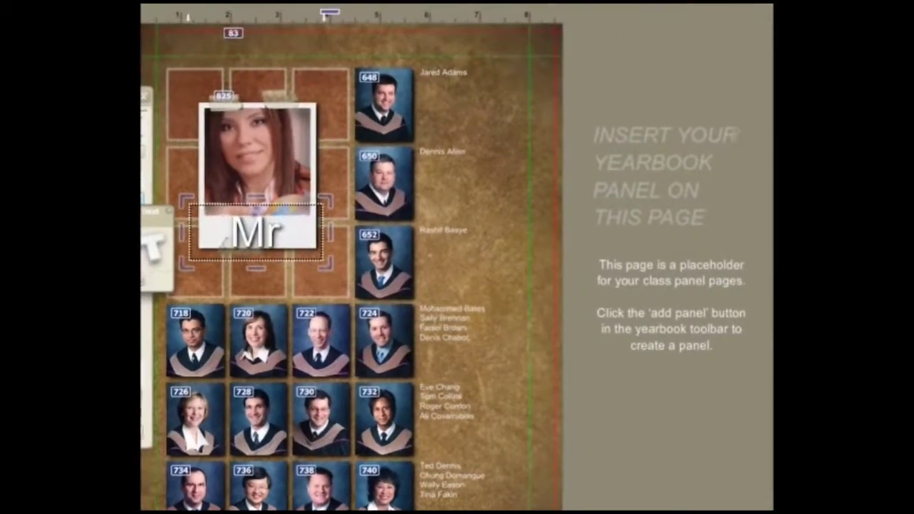
type("s. B")
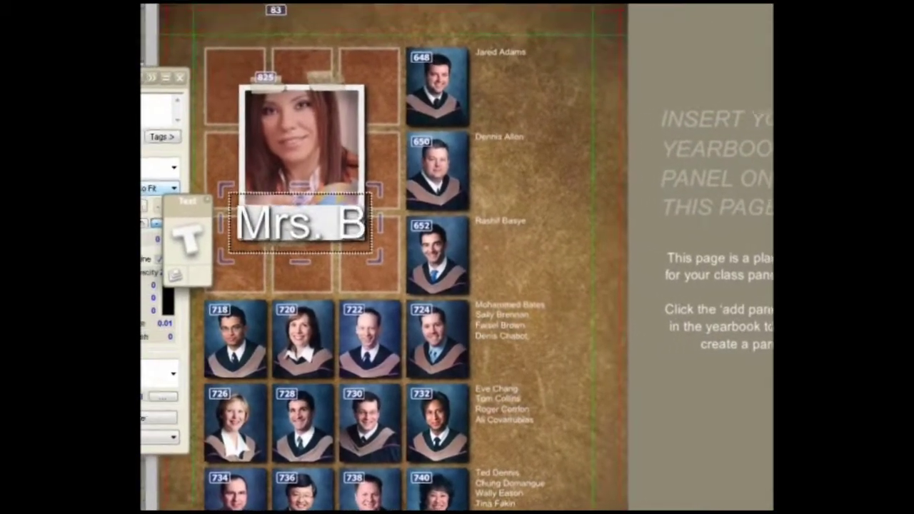
type("ice")
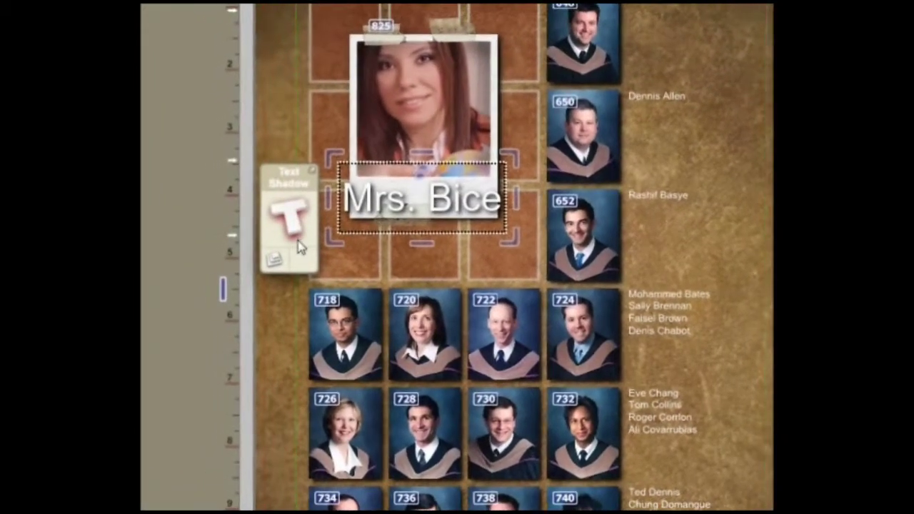
- Remove the shadow from the teacher's name caption and set its text body colour to black
left_click(290, 244)
left_click(285, 236)
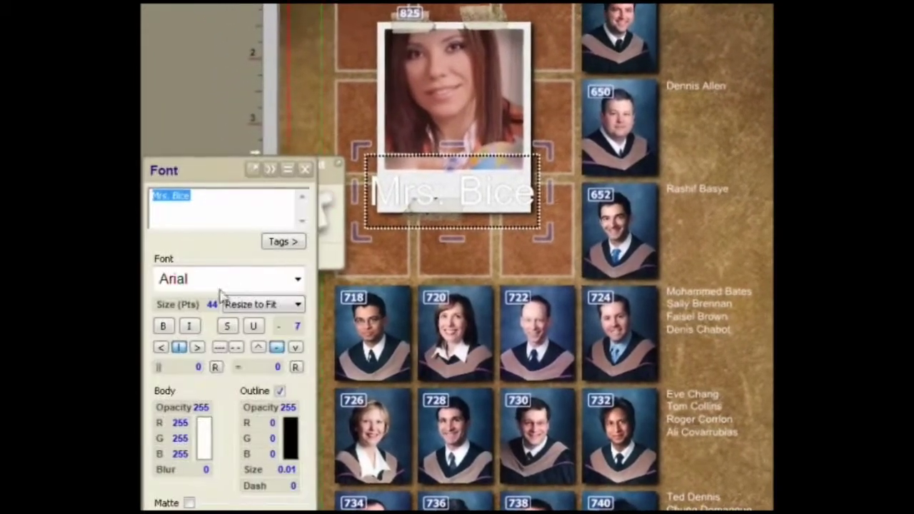
left_click(208, 438)
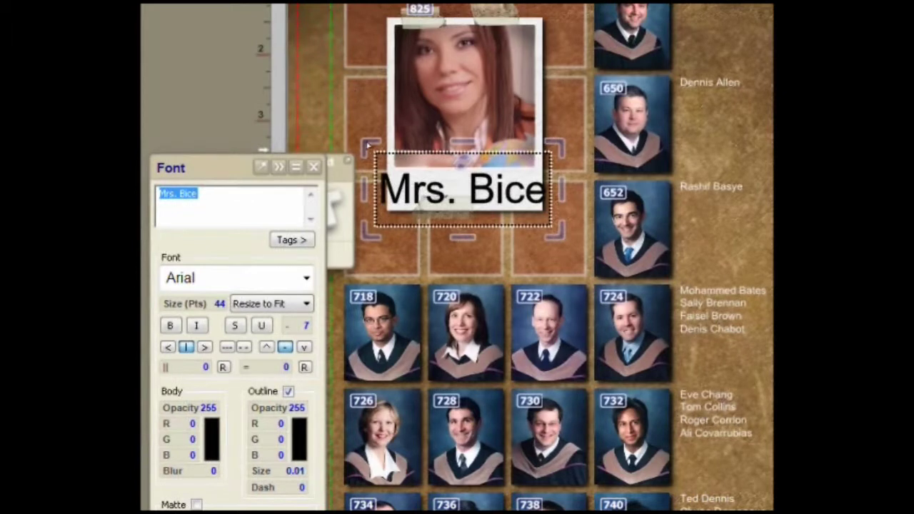
- Shrink the caption to fit inside the Polaroid's white border and tilt the framed teacher photo slightly counter-clockwise
left_click(379, 161)
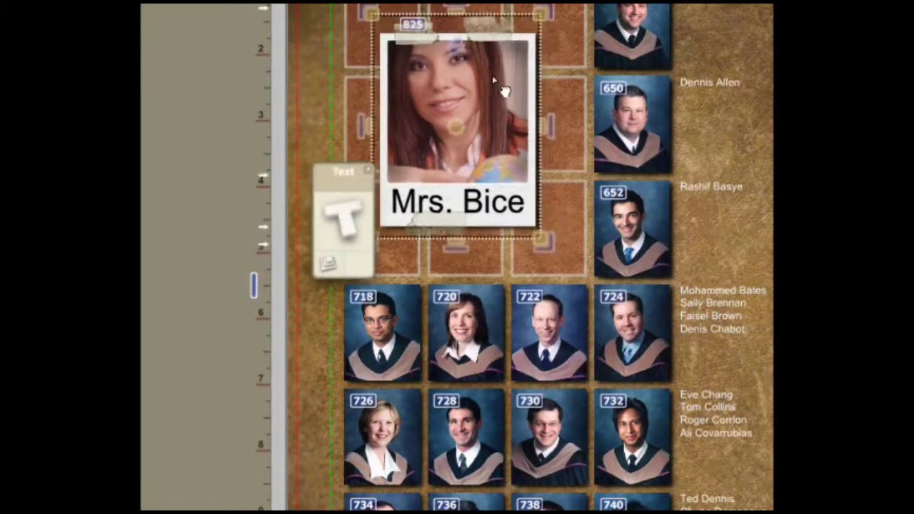
left_click_drag(457, 59, 448, 39)
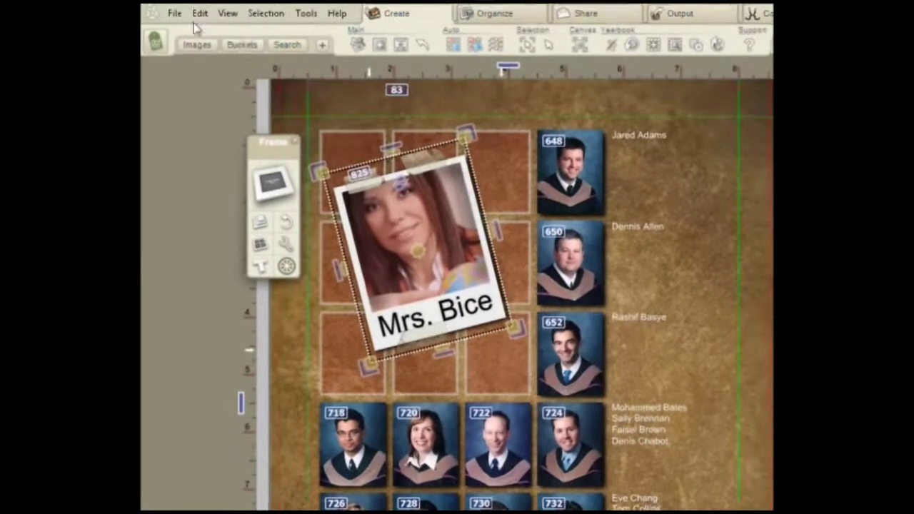
- Examine the project's output options, including uploading flattened images or the complete project to the publisher, without running any
left_click(176, 25)
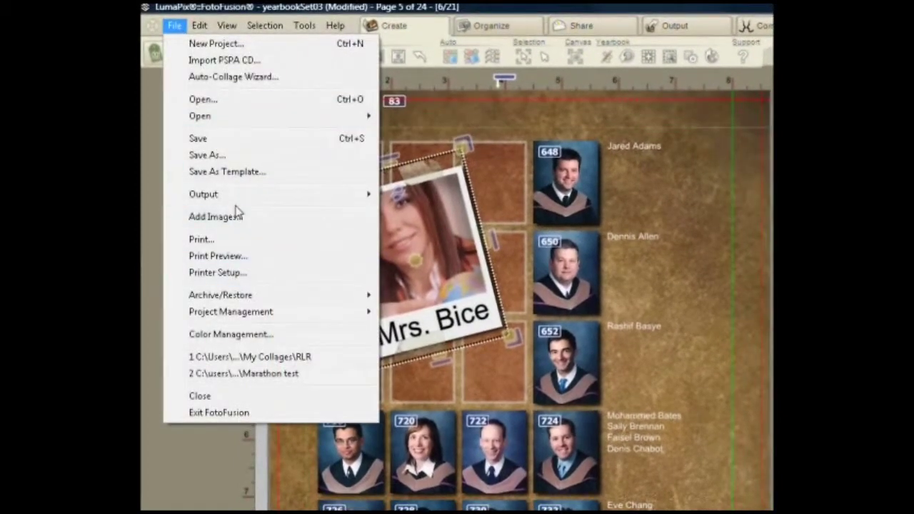
mouse_move(462, 261)
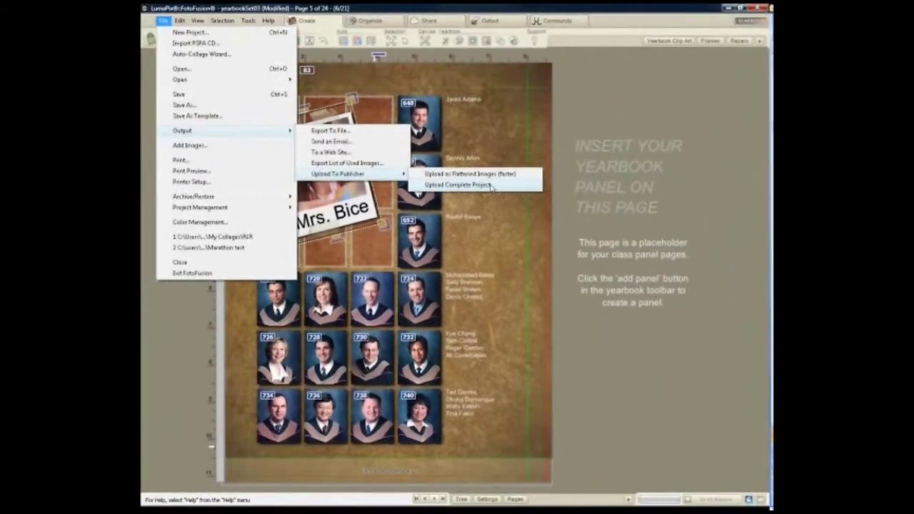
key("Escape")
key("Escape")
key("Escape")
- Review the yearbook pages from the class panel back to the first page, and return to the class panel page
key("Page_Up")
key("Page_Up")
key("Page_Up")
key("Page_Up")
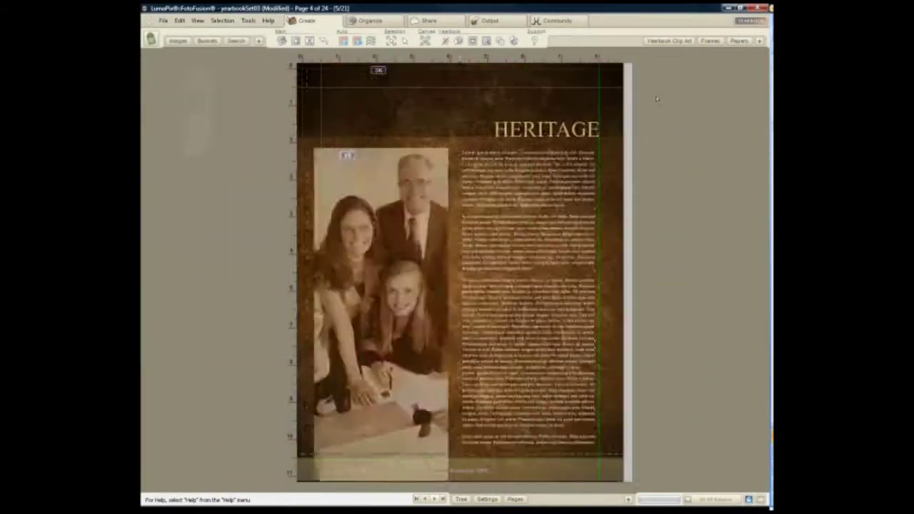
key("Page_Up")
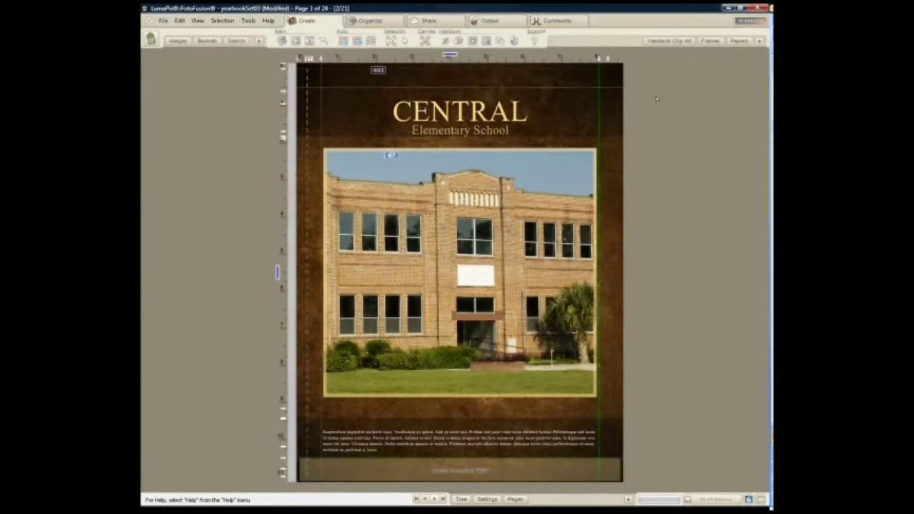
key("Page_Down")
key("Page_Down")
key("Page_Down")
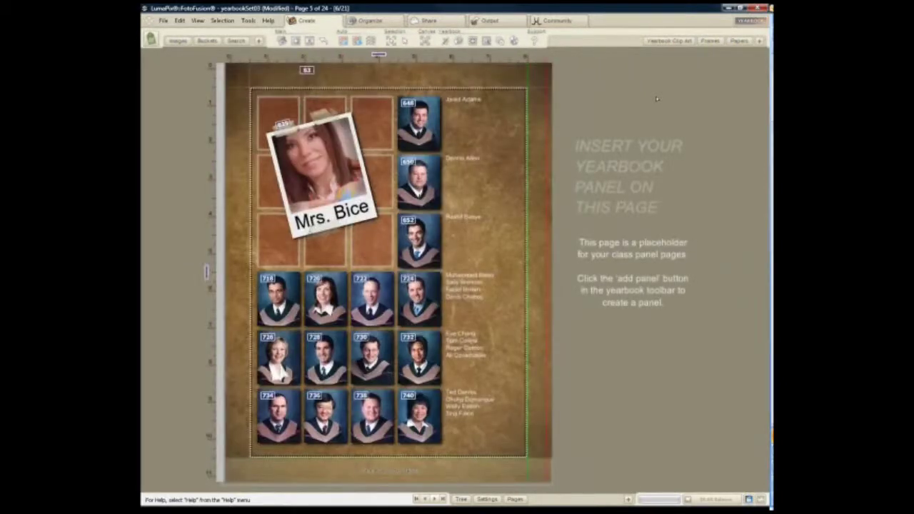